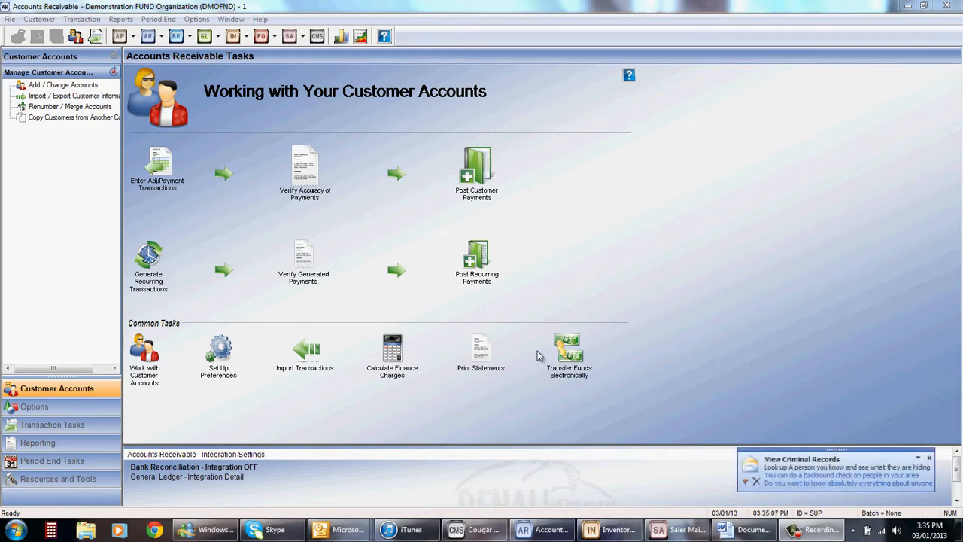
Step: Open the Accounts Receivable module preferences and examine the labels set up for the user-defined fields
{"action": "left_click", "coordinate": [197, 19]}
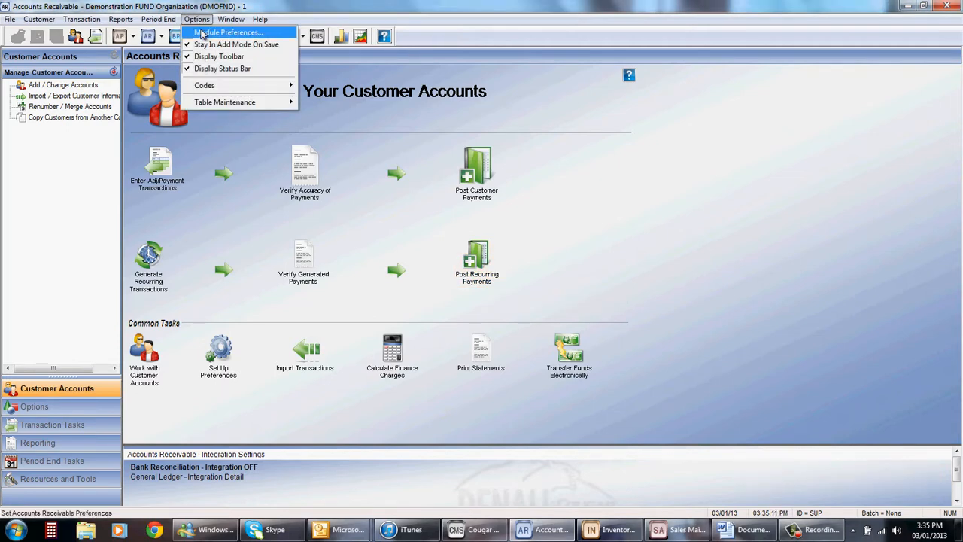
{"action": "left_click", "coordinate": [202, 33]}
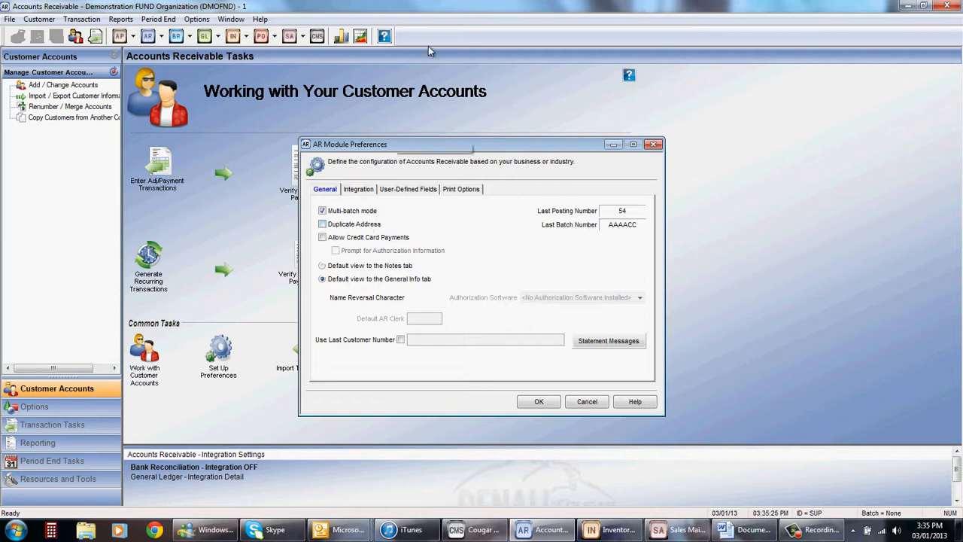
{"action": "left_click", "coordinate": [403, 189]}
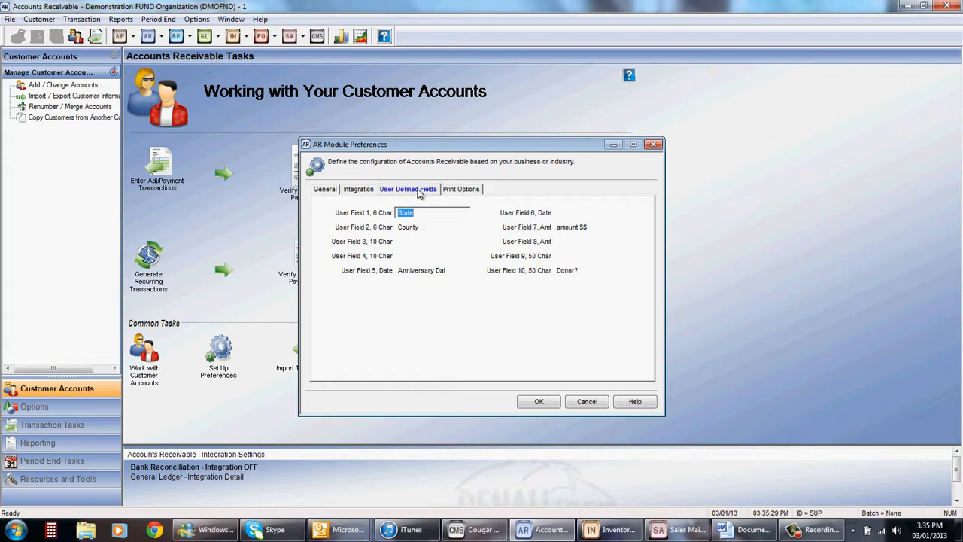
{"action": "left_click", "coordinate": [422, 213]}
{"action": "double_click", "coordinate": [426, 226]}
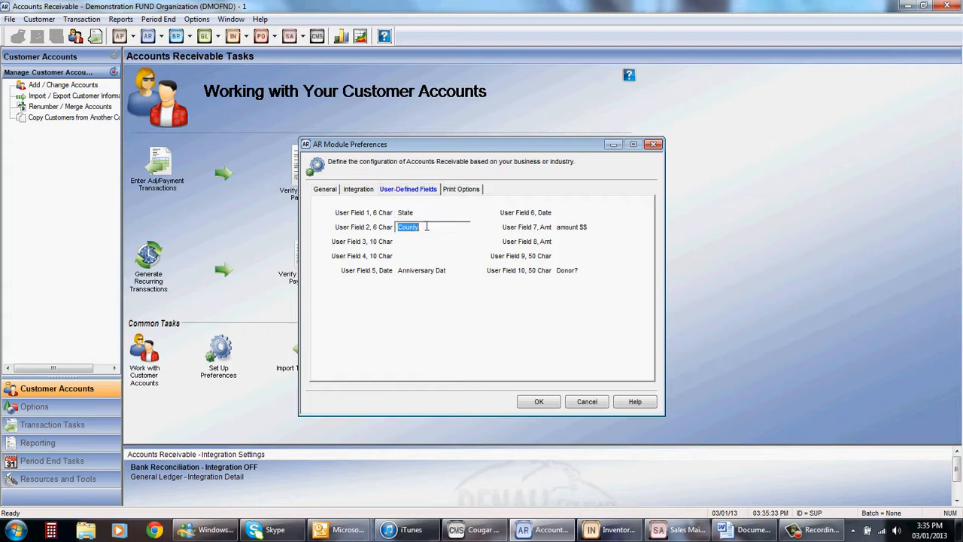
{"action": "double_click", "coordinate": [454, 271]}
{"action": "left_click", "coordinate": [455, 271]}
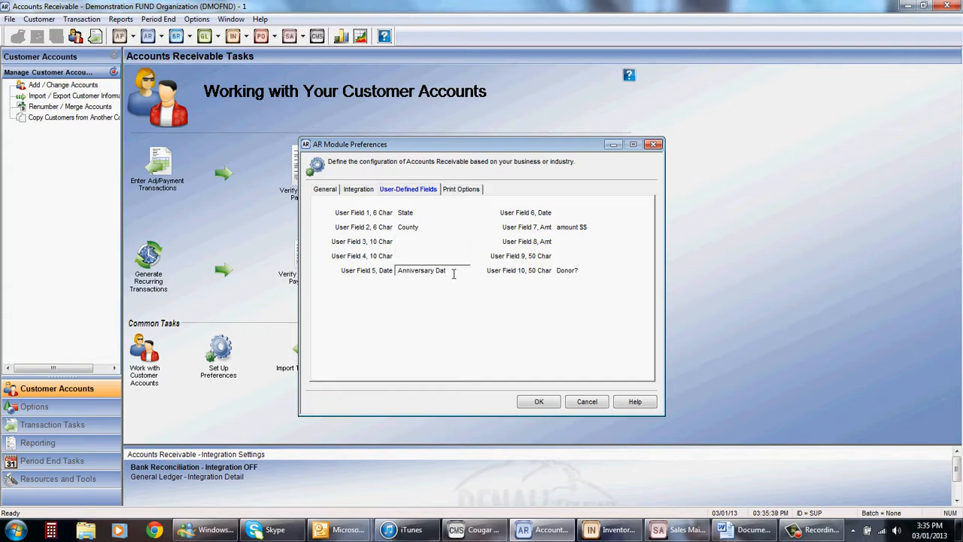
{"action": "double_click", "coordinate": [603, 227]}
{"action": "double_click", "coordinate": [594, 271]}
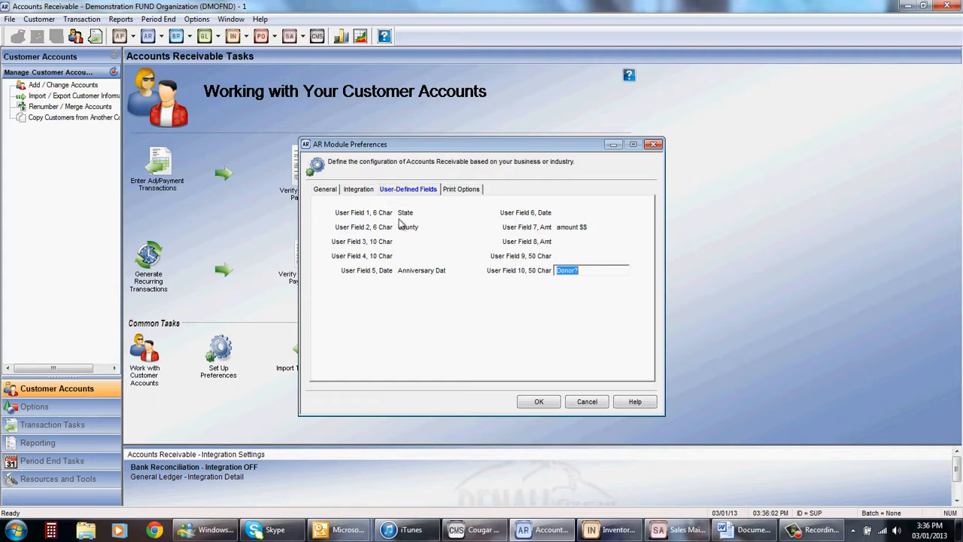
Step: Recheck the State, County, Anniversary Dat, amount $$ and Donor? labels, then accept the module preferences
{"action": "left_click", "coordinate": [429, 213]}
{"action": "left_click", "coordinate": [430, 227]}
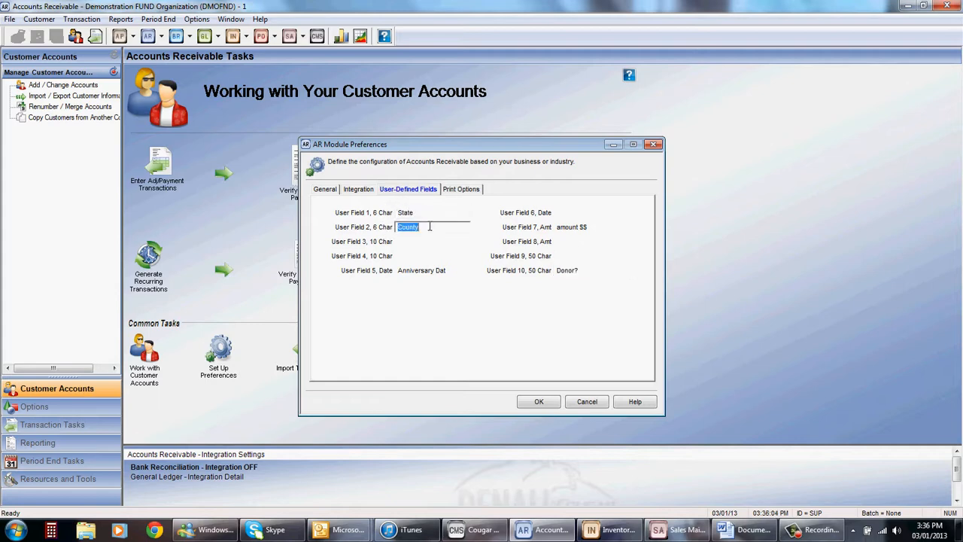
{"action": "left_click", "coordinate": [455, 270]}
{"action": "left_click", "coordinate": [595, 227]}
{"action": "left_click", "coordinate": [595, 269]}
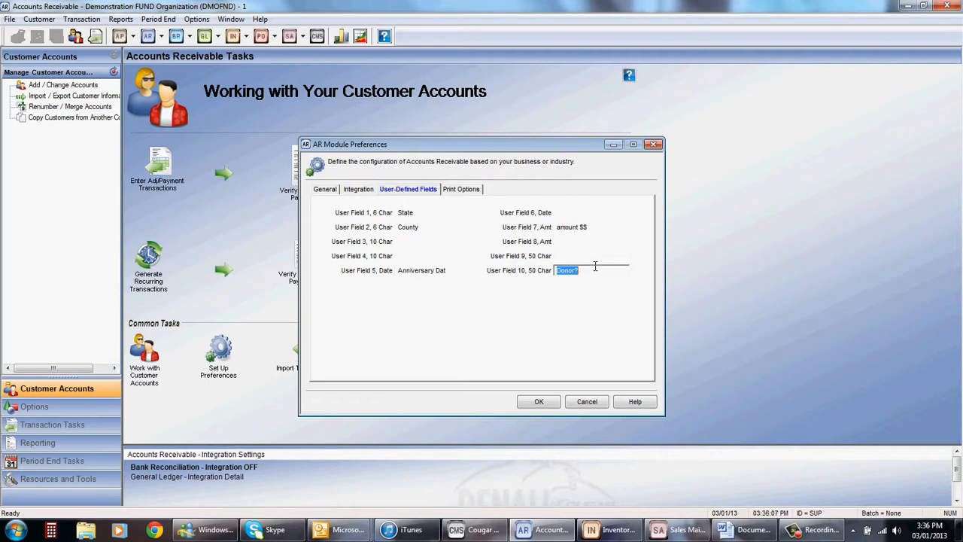
{"action": "left_click", "coordinate": [532, 404]}
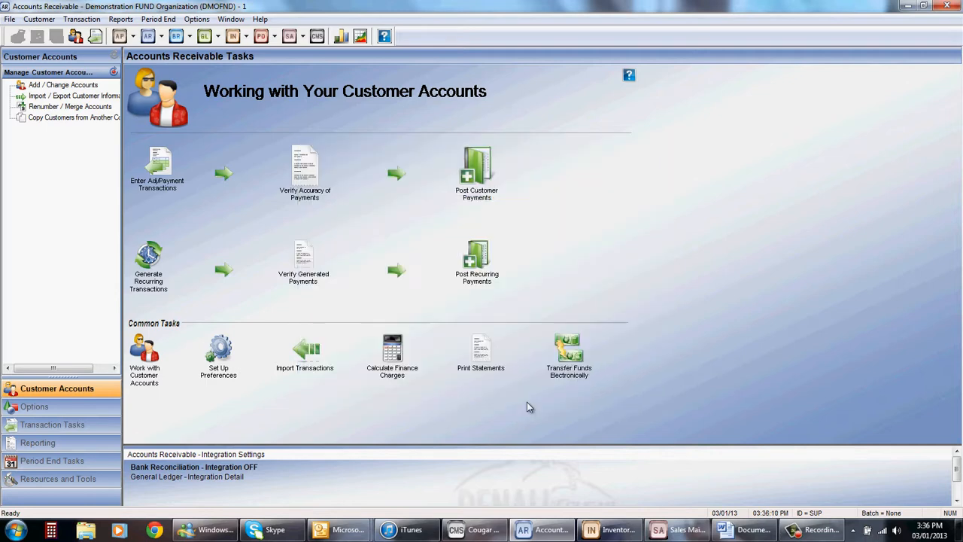
Step: Open The Big Corporation's customer account for editing and review its user-defined amount $$ and Donor? values
{"action": "left_click", "coordinate": [43, 20]}
{"action": "left_click", "coordinate": [49, 33]}
{"action": "double_click", "coordinate": [326, 191]}
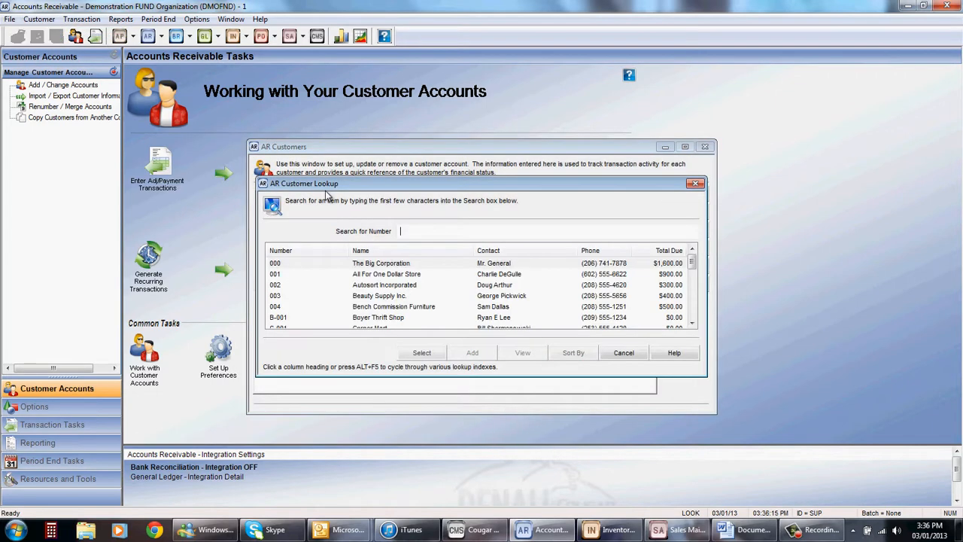
{"action": "double_click", "coordinate": [369, 265]}
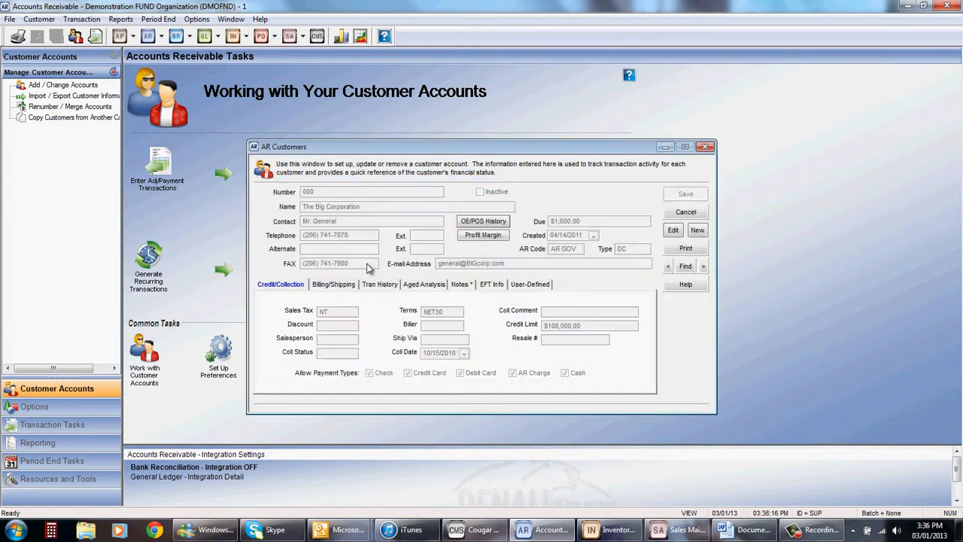
{"action": "left_click", "coordinate": [673, 230]}
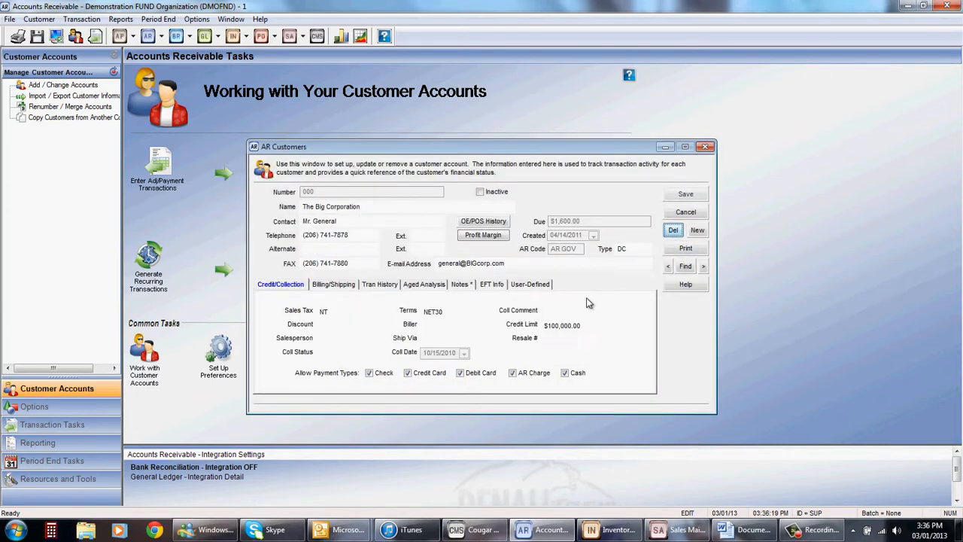
{"action": "left_click", "coordinate": [536, 287]}
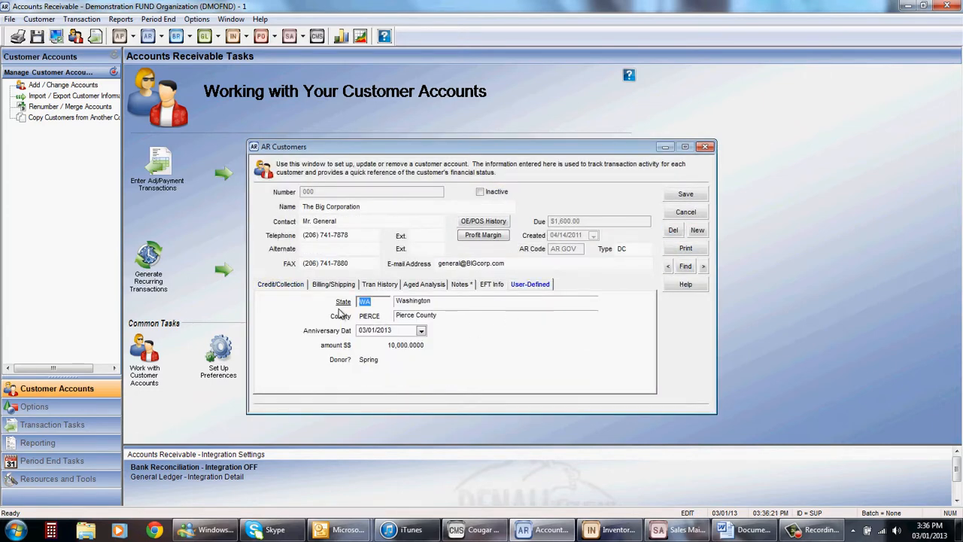
{"action": "left_click", "coordinate": [380, 345]}
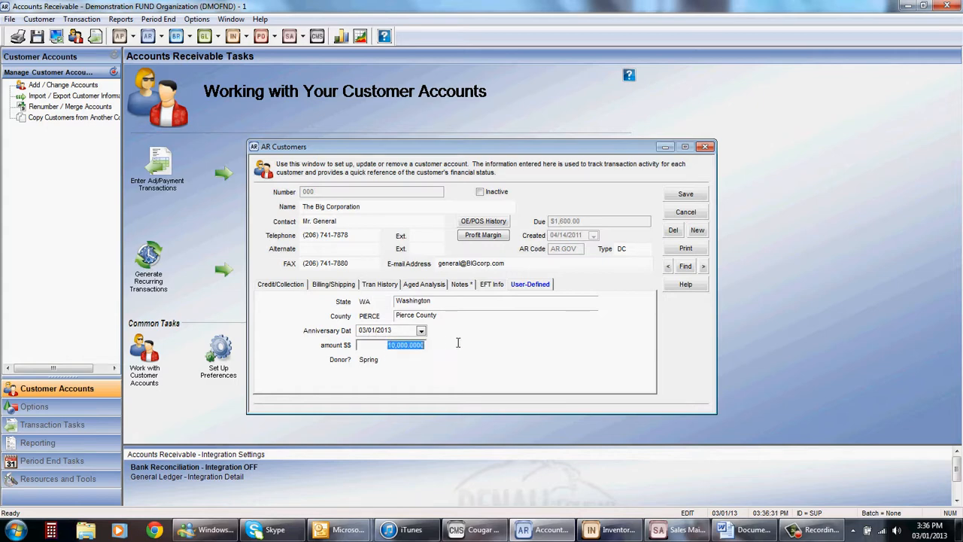
{"action": "left_click", "coordinate": [409, 361]}
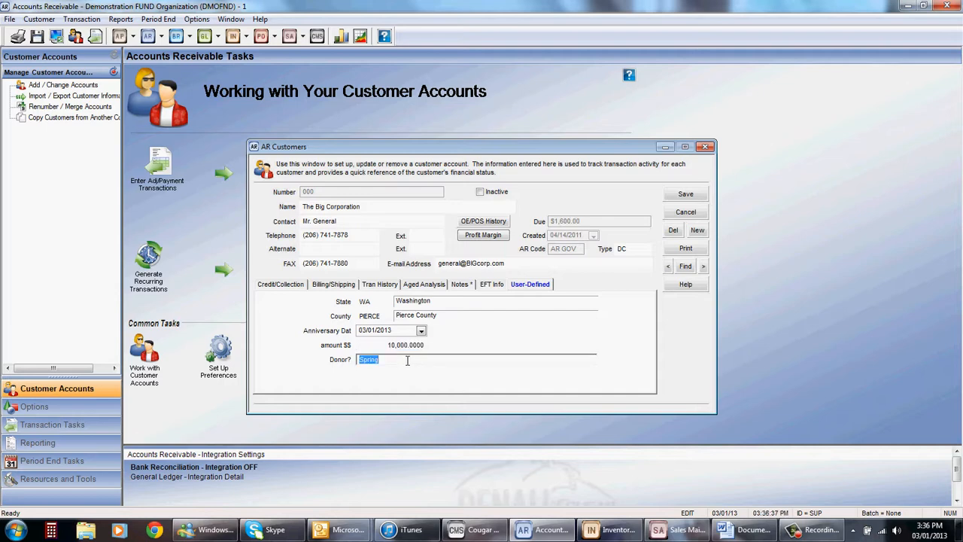
Step: Look through the user-defined values of the next two customer accounts and close the customer window
{"action": "left_click", "coordinate": [703, 266]}
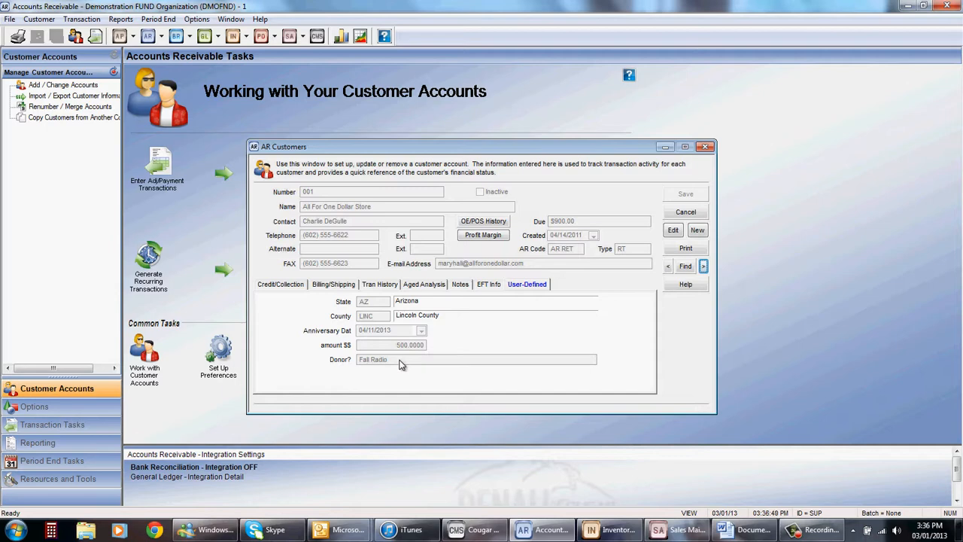
{"action": "left_click", "coordinate": [704, 267]}
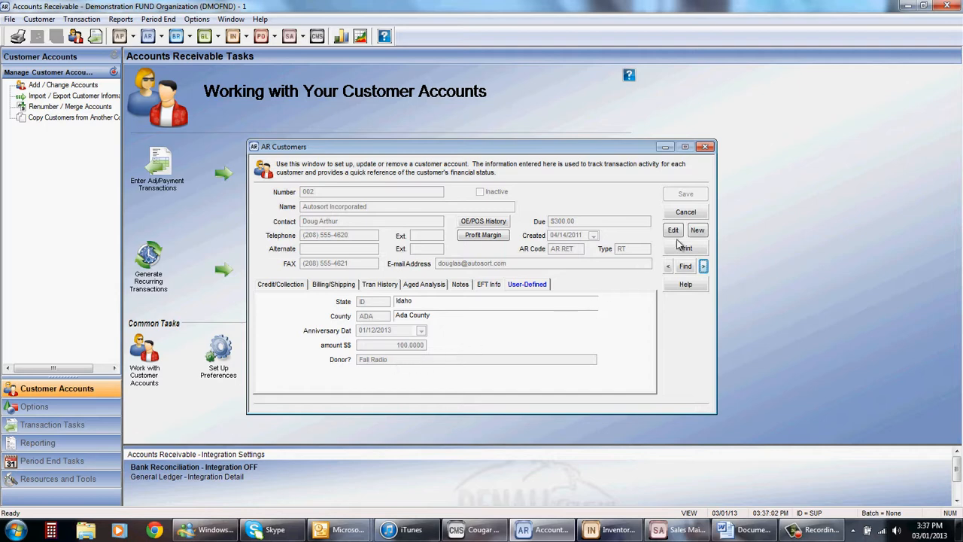
{"action": "left_click", "coordinate": [689, 213]}
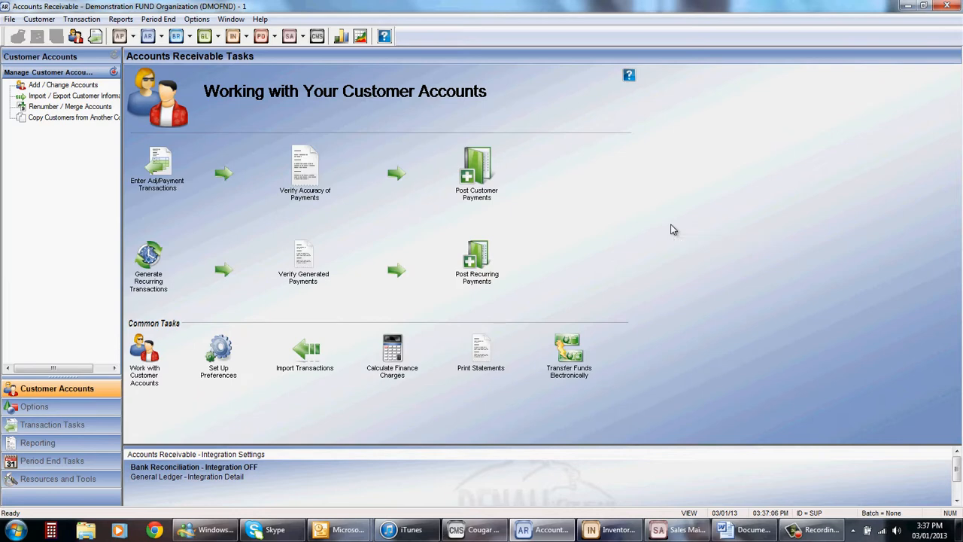
Step: Start a Customer Labels report and sort it by the UDF10-Donor? field
{"action": "left_click", "coordinate": [121, 19]}
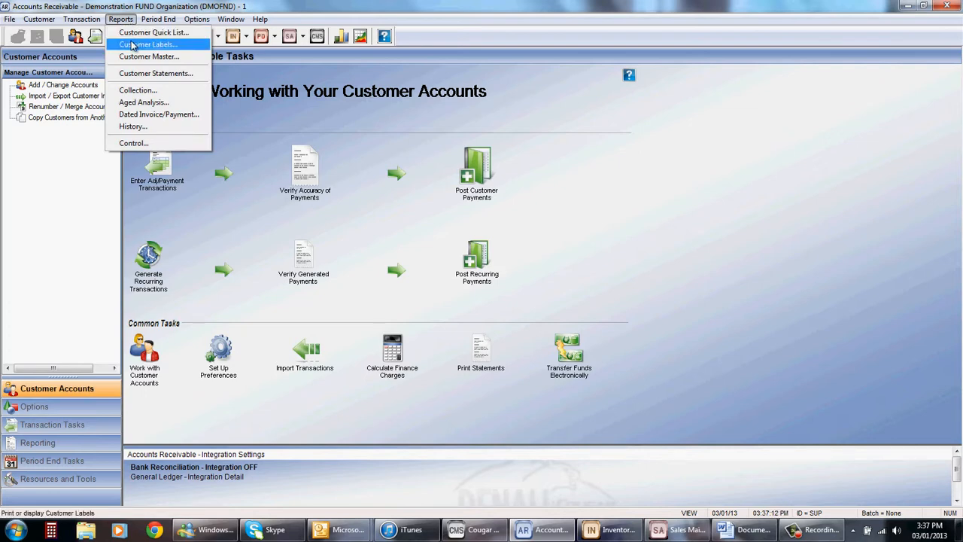
{"action": "left_click", "coordinate": [132, 46]}
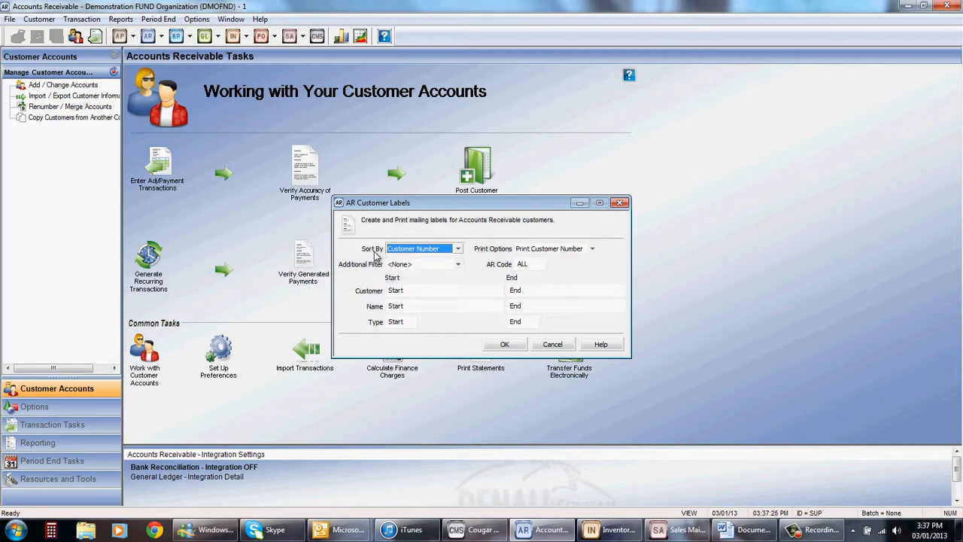
{"action": "left_click", "coordinate": [459, 249]}
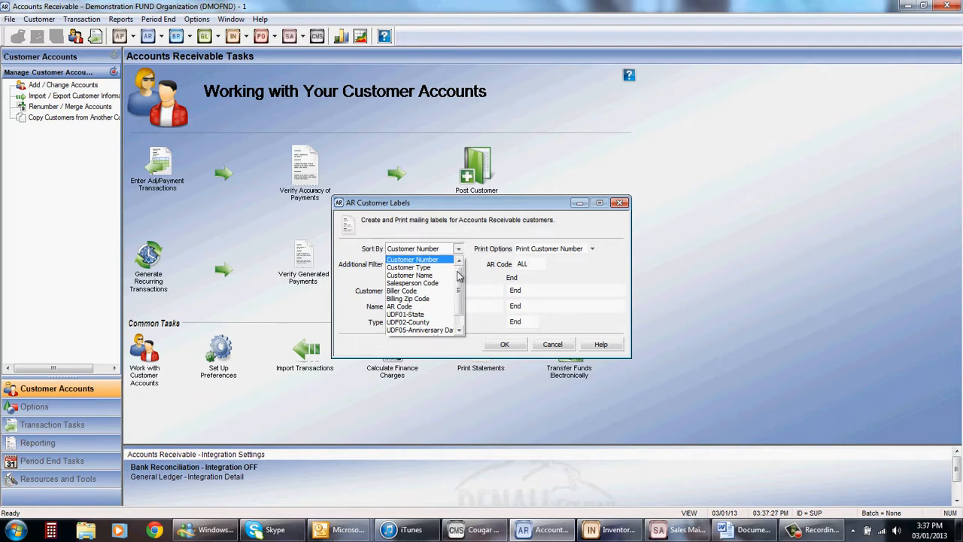
{"action": "left_click_drag", "start_coordinate": [460, 275], "coordinate": [461, 292]}
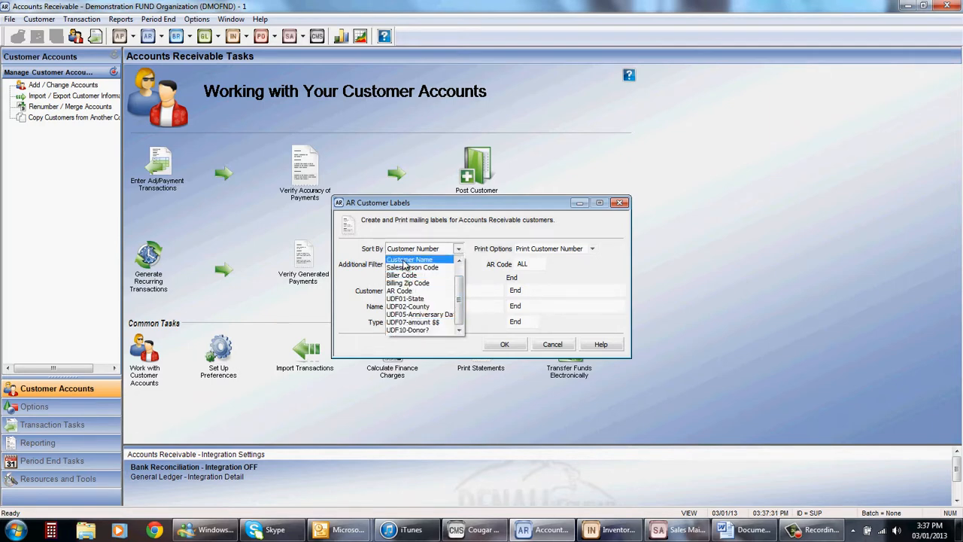
{"action": "left_click", "coordinate": [417, 331]}
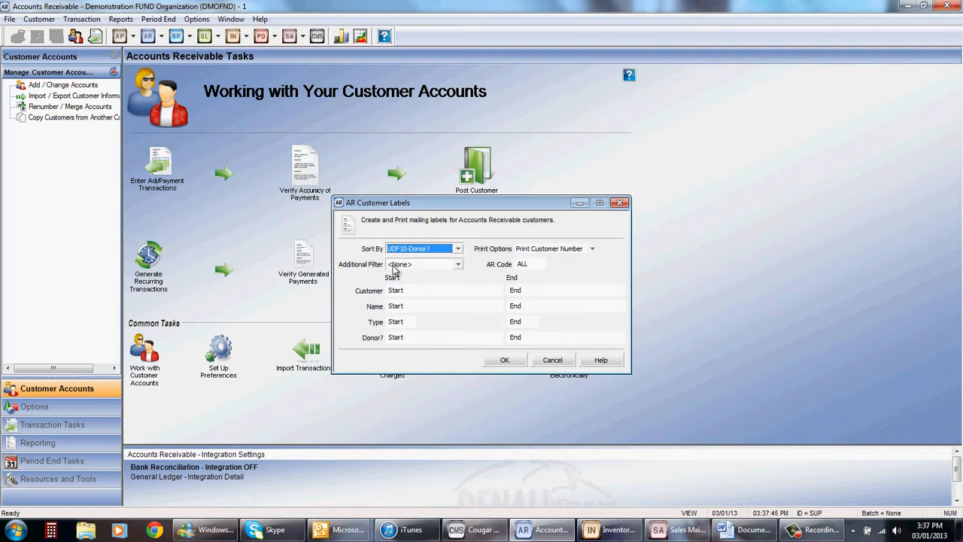
Step: Limit the labels to the donor range FALL RADIO through FALL RADIO
{"action": "left_click", "coordinate": [404, 338]}
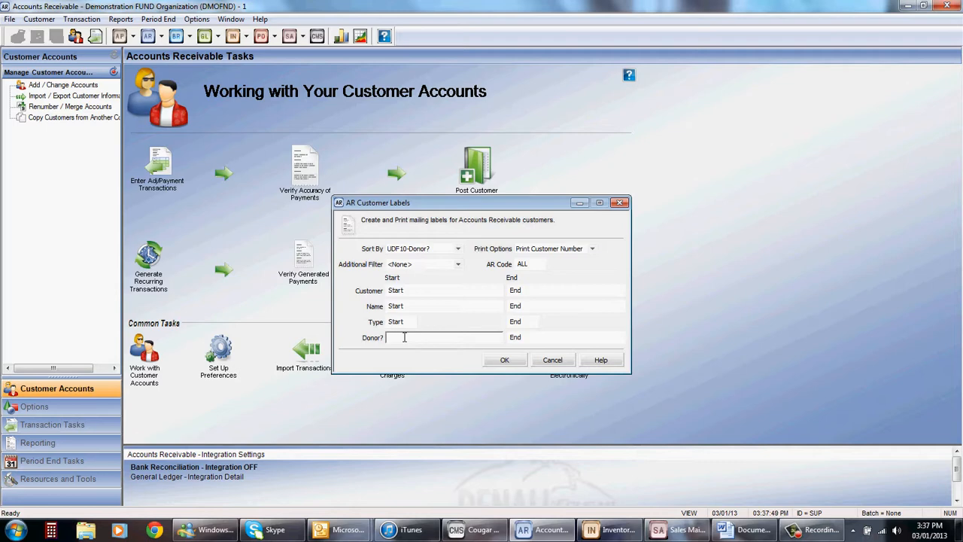
{"action": "type", "text": "FALL RADIO"}
{"action": "left_click", "coordinate": [552, 337]}
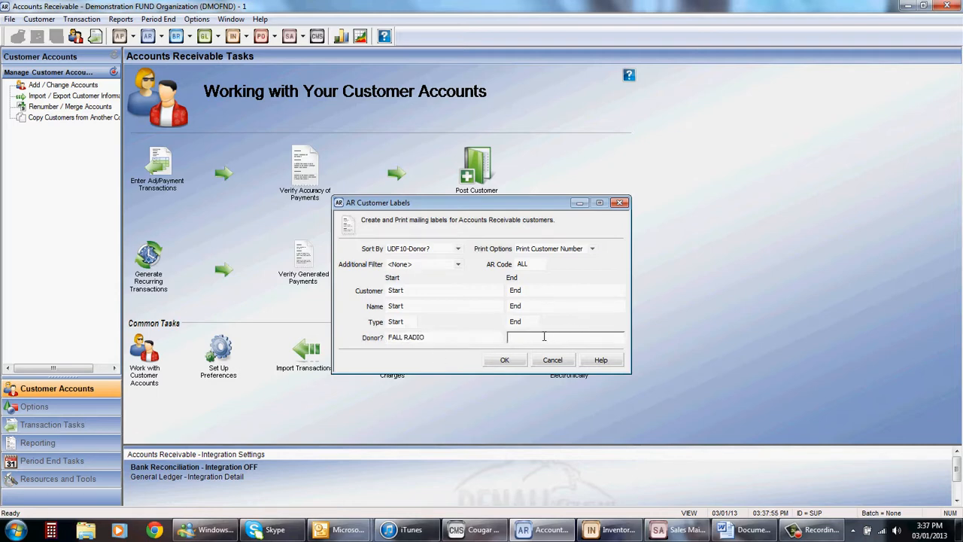
{"action": "type", "text": "FALL RADIO"}
Step: Preview the Fall Radio donor labels on screen, then close the preview and return to the report criteria
{"action": "left_click", "coordinate": [507, 362]}
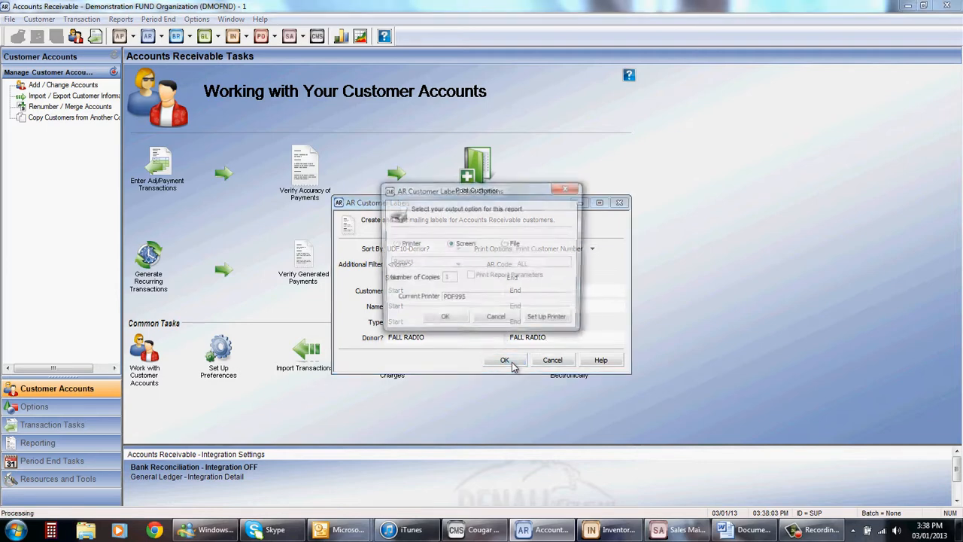
{"action": "left_click", "coordinate": [442, 322]}
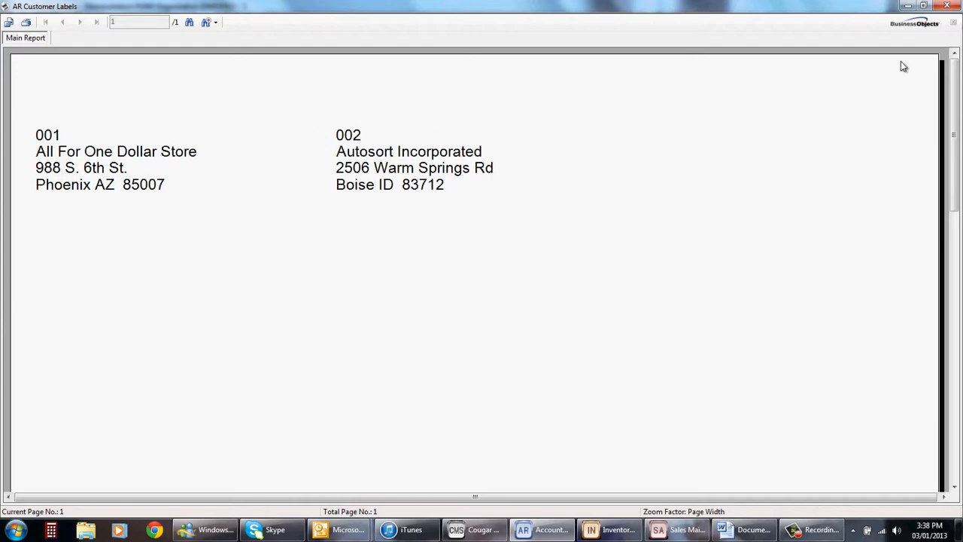
{"action": "left_click", "coordinate": [948, 7]}
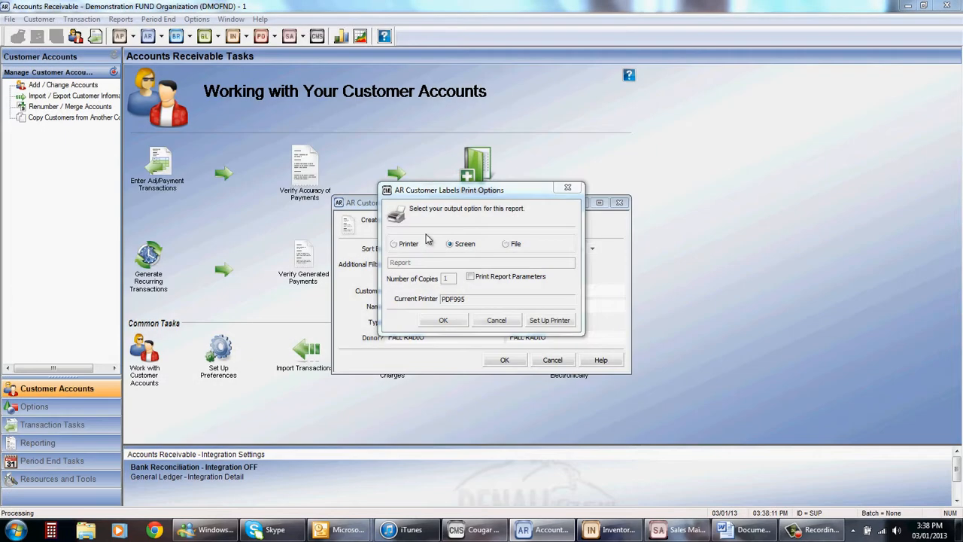
{"action": "left_click", "coordinate": [495, 320]}
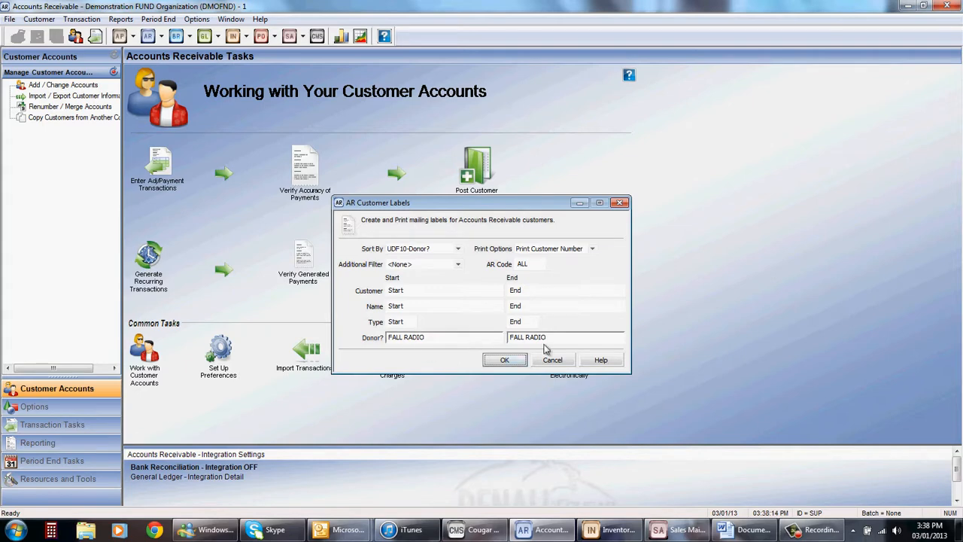
Step: Add the UDF07-amount $$ filter with a range of 1 to 500 and submit the label criteria for output
{"action": "left_click", "coordinate": [458, 264]}
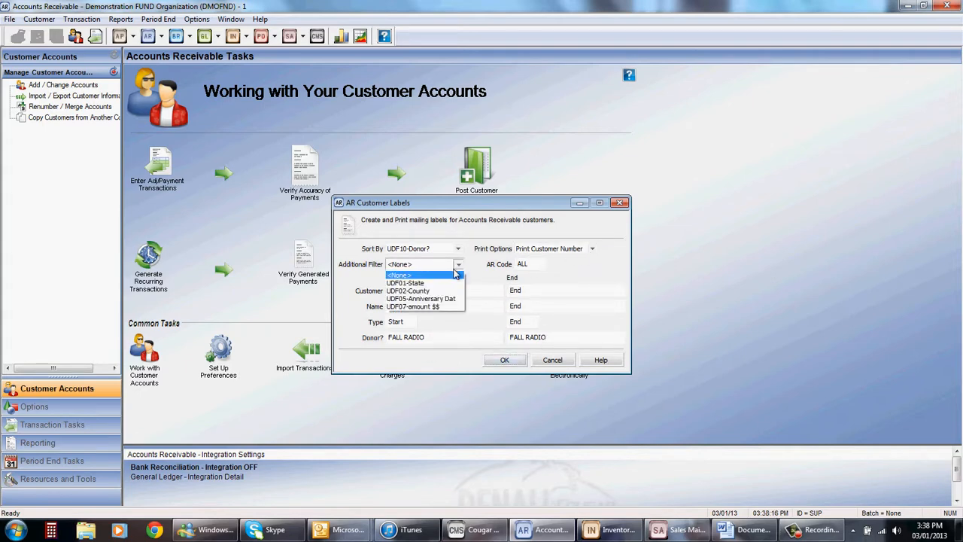
{"action": "left_click", "coordinate": [433, 308]}
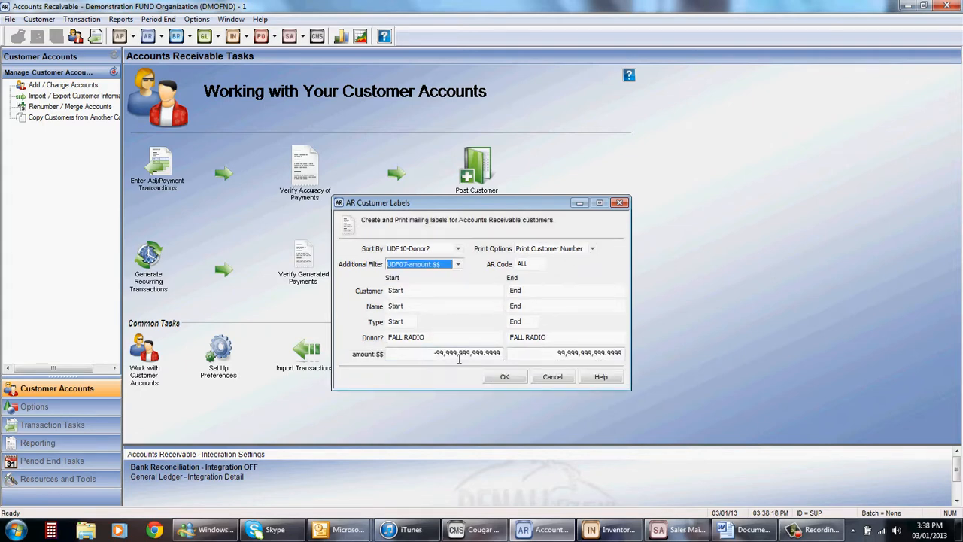
{"action": "left_click_drag", "start_coordinate": [434, 353], "coordinate": [455, 356]}
{"action": "type", "text": "1"}
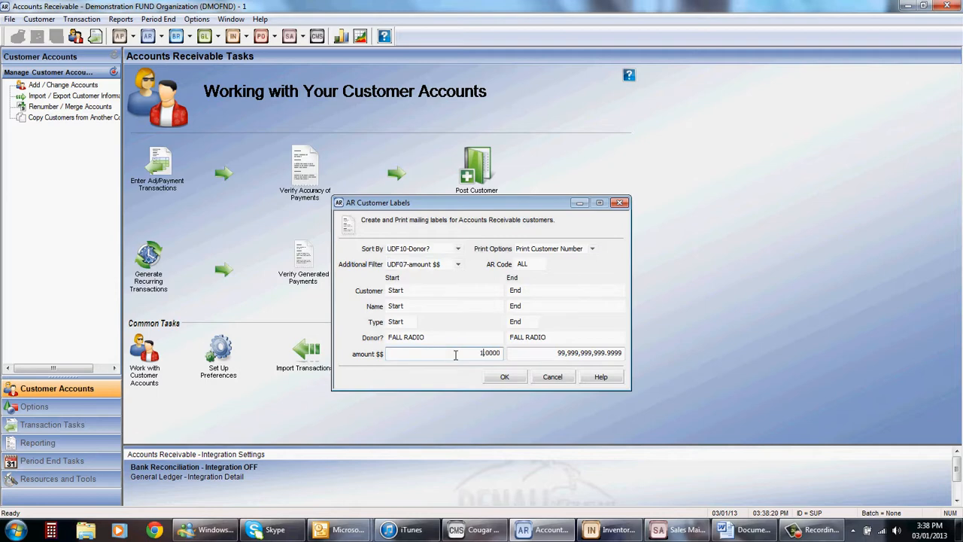
{"action": "key", "text": "Tab"}
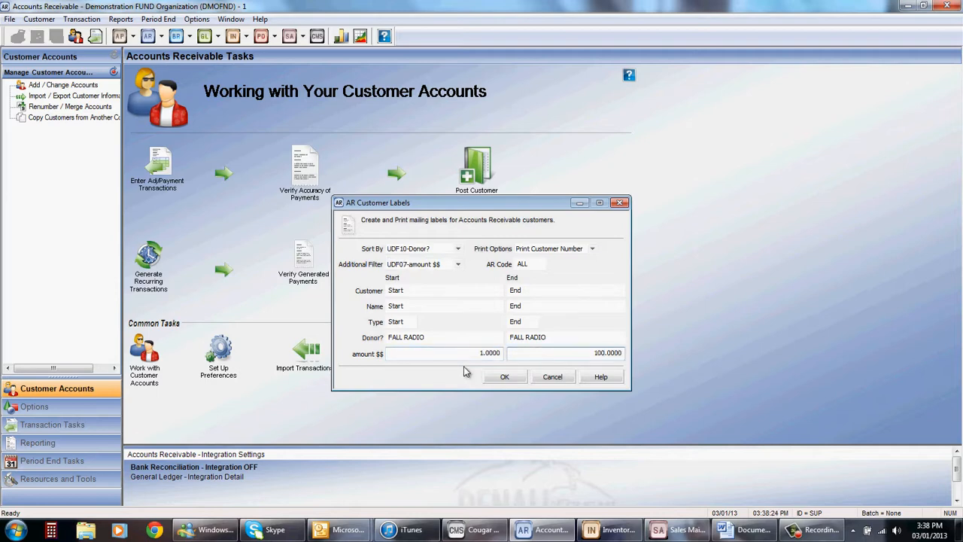
{"action": "key", "text": "BackSpace"}
{"action": "key", "text": "BackSpace"}
{"action": "key", "text": "BackSpace"}
{"action": "type", "text": "500"}
{"action": "left_click", "coordinate": [503, 379]}
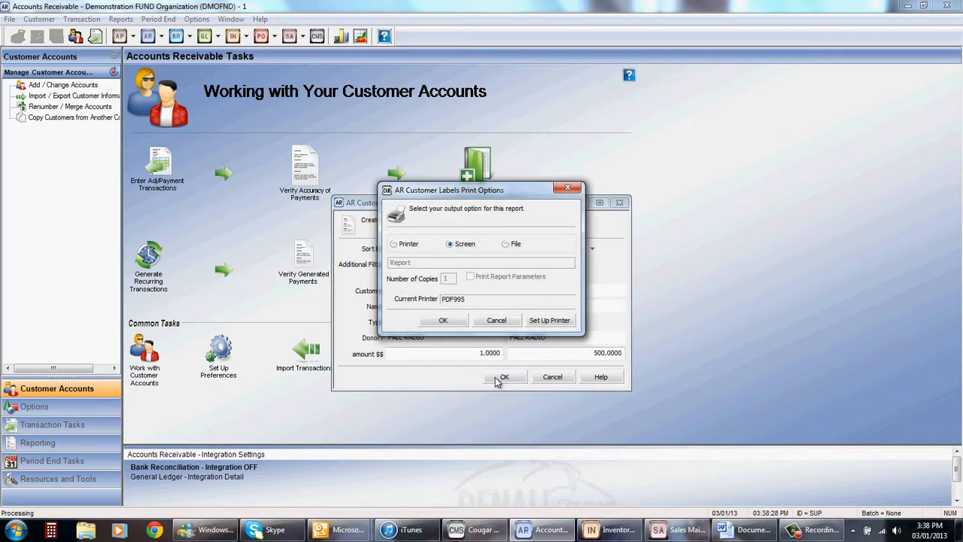
Step: Preview the labels for the 1 to 500 amount range on screen, then close the preview and return to the report criteria
{"action": "left_click", "coordinate": [442, 325]}
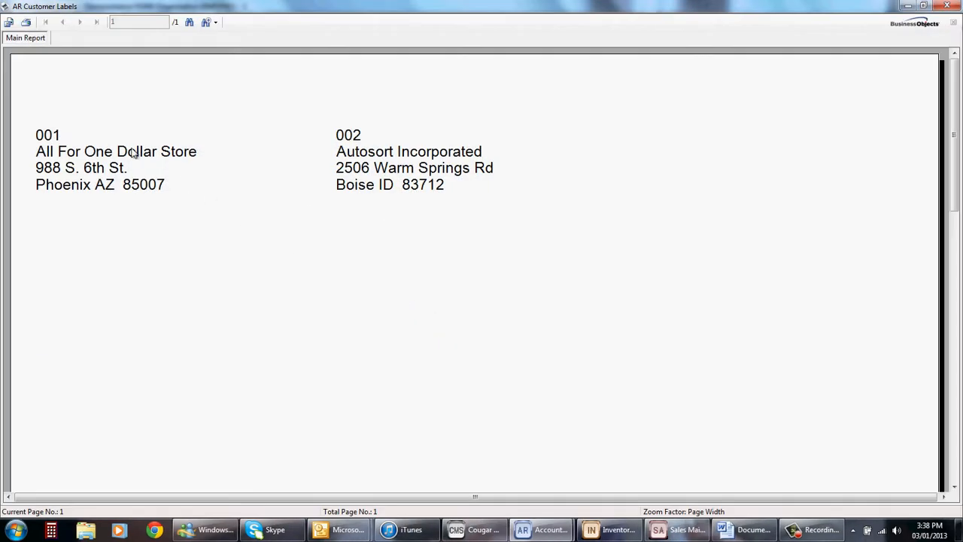
{"action": "left_click", "coordinate": [952, 5]}
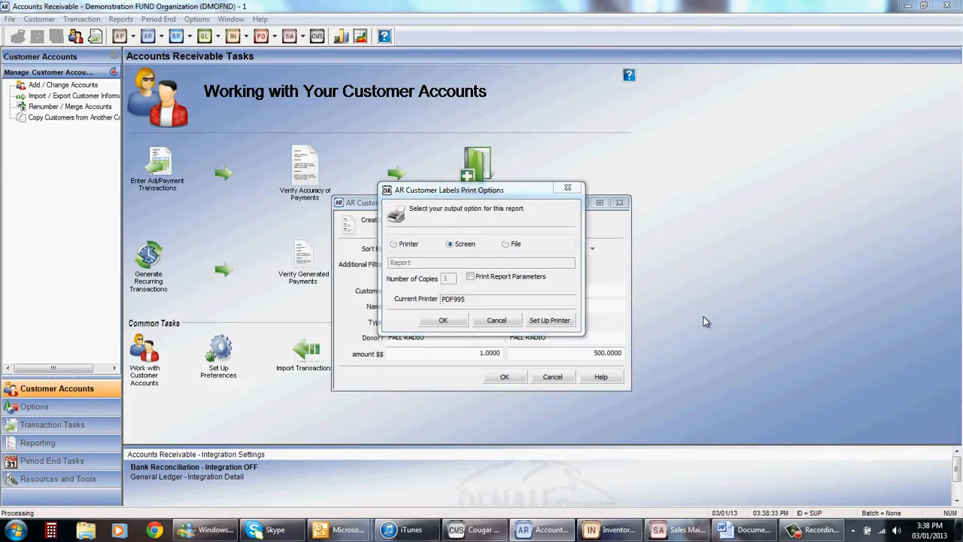
{"action": "left_click", "coordinate": [495, 319]}
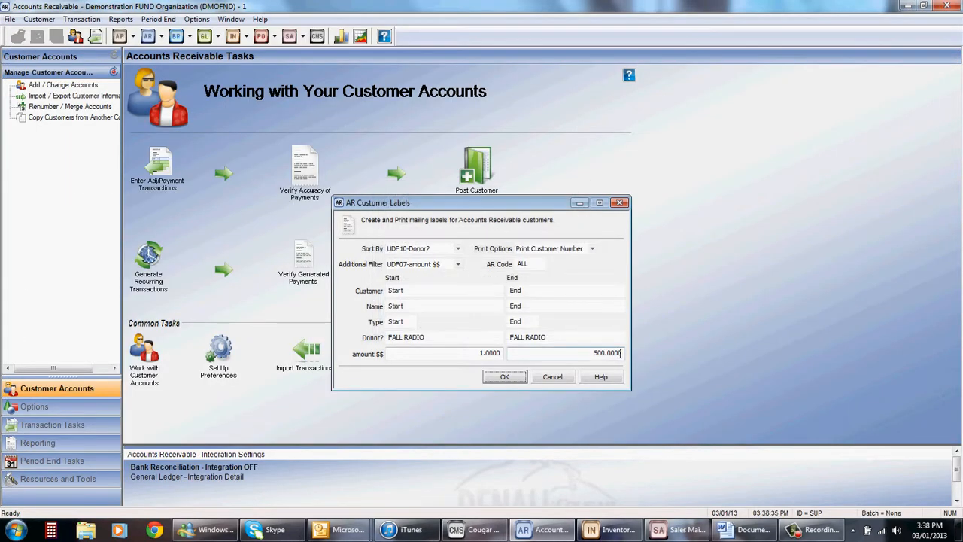
Step: Set the end of the amount $$ range to 100, preview the labels on screen, and return to the report criteria
{"action": "left_click", "coordinate": [614, 352]}
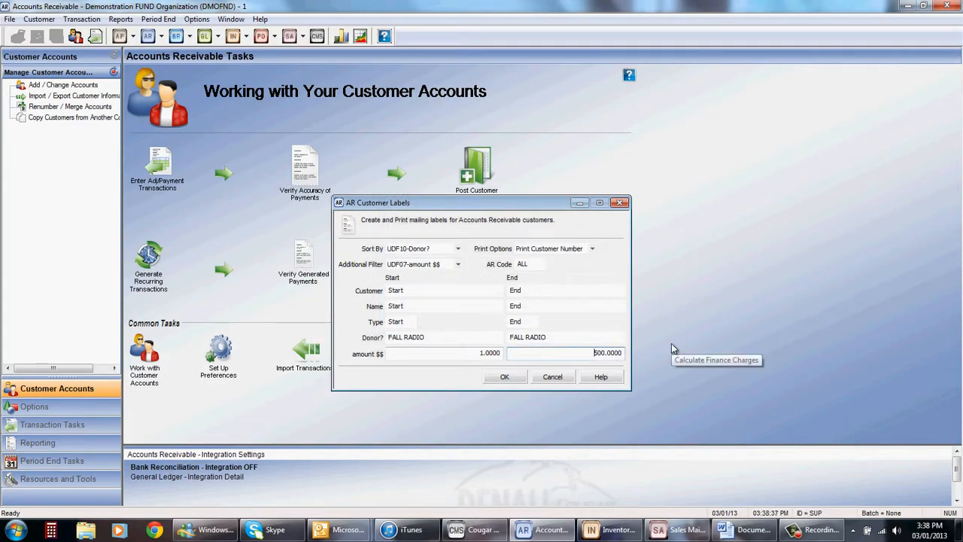
{"action": "type", "text": "100"}
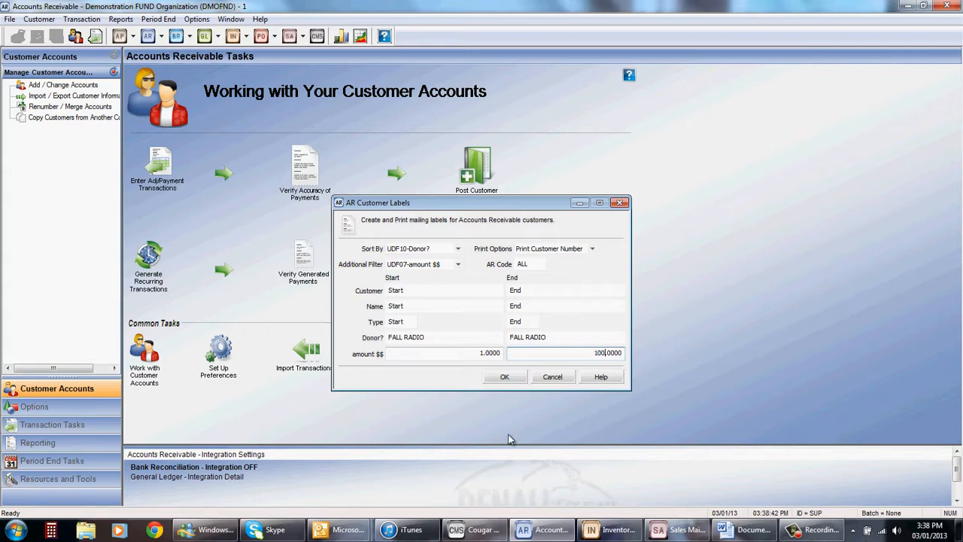
{"action": "left_click", "coordinate": [508, 381]}
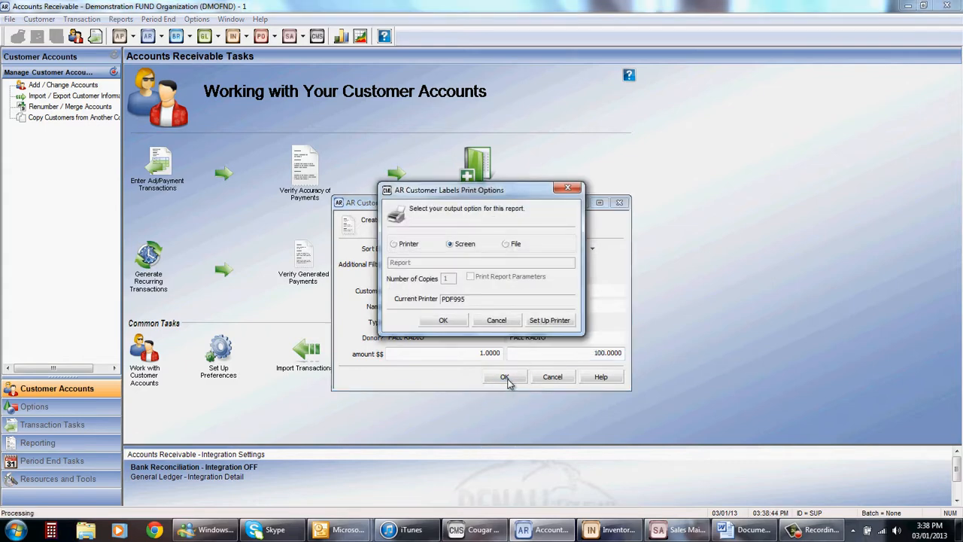
{"action": "left_click", "coordinate": [444, 320]}
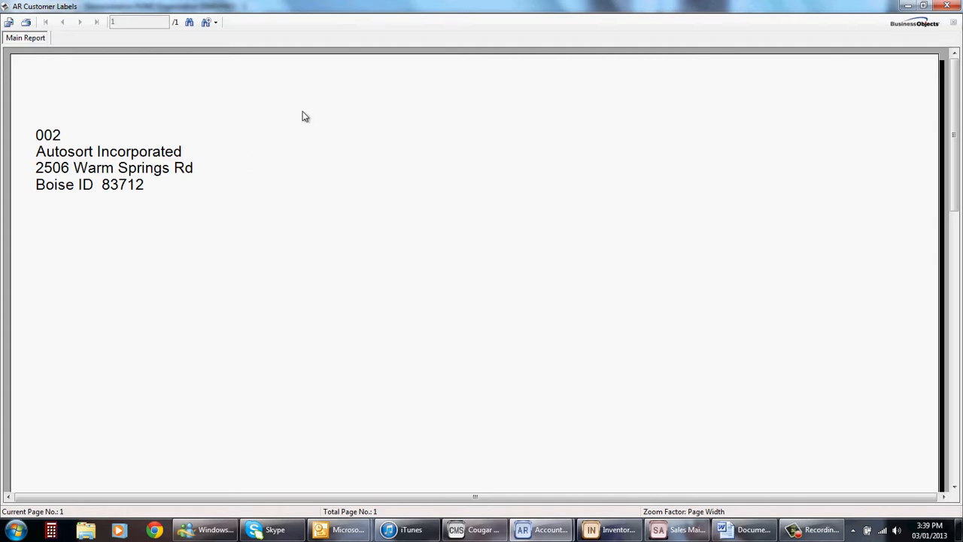
{"action": "left_click", "coordinate": [947, 6]}
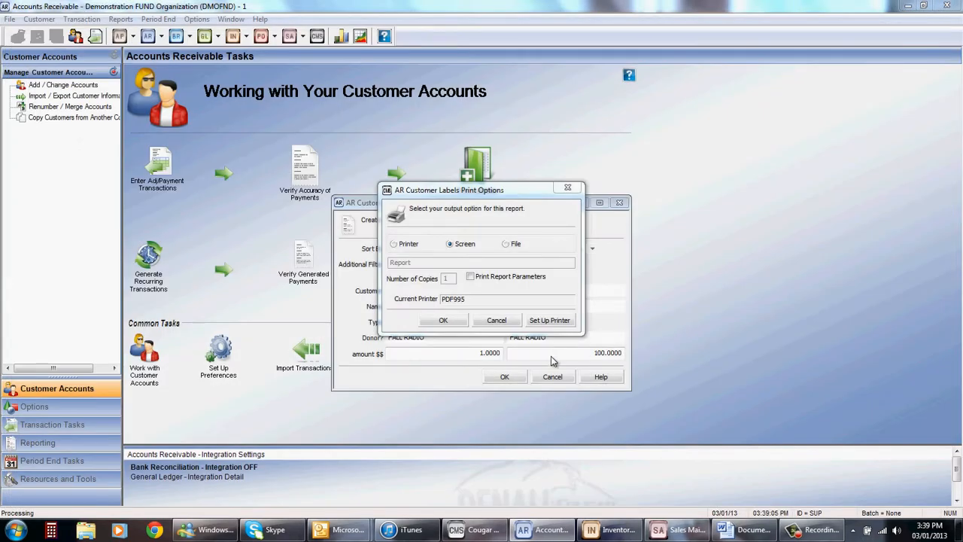
{"action": "left_click", "coordinate": [499, 321]}
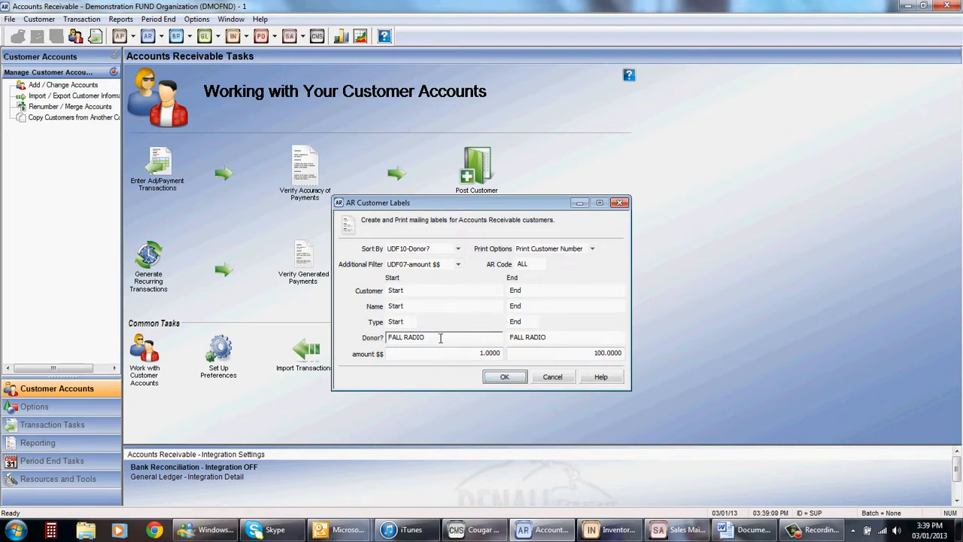
Step: Try to preview labels on screen for the donor range SPRING through SPRING, then return to the report criteria
{"action": "left_click", "coordinate": [439, 337]}
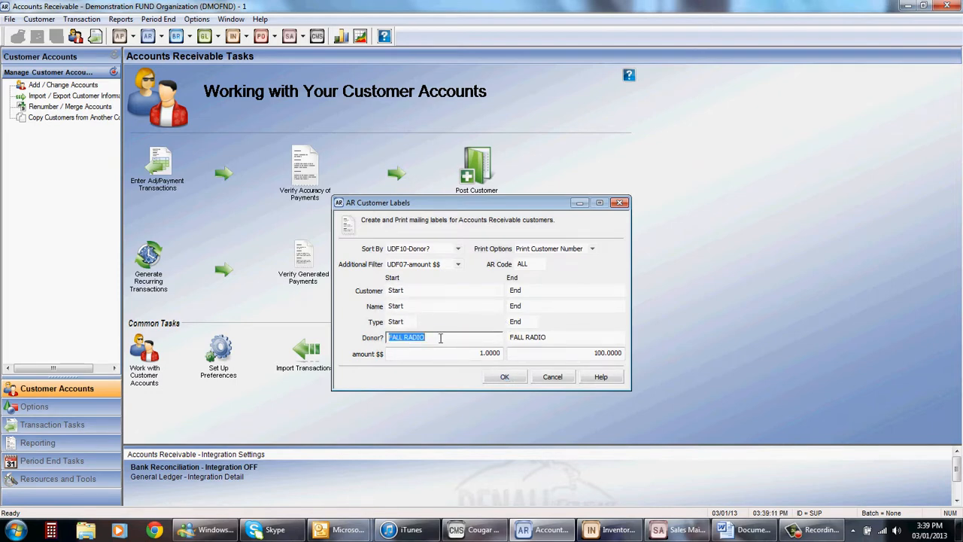
{"action": "type", "text": "SPRING"}
{"action": "key", "text": "Tab"}
{"action": "type", "text": "SPRING"}
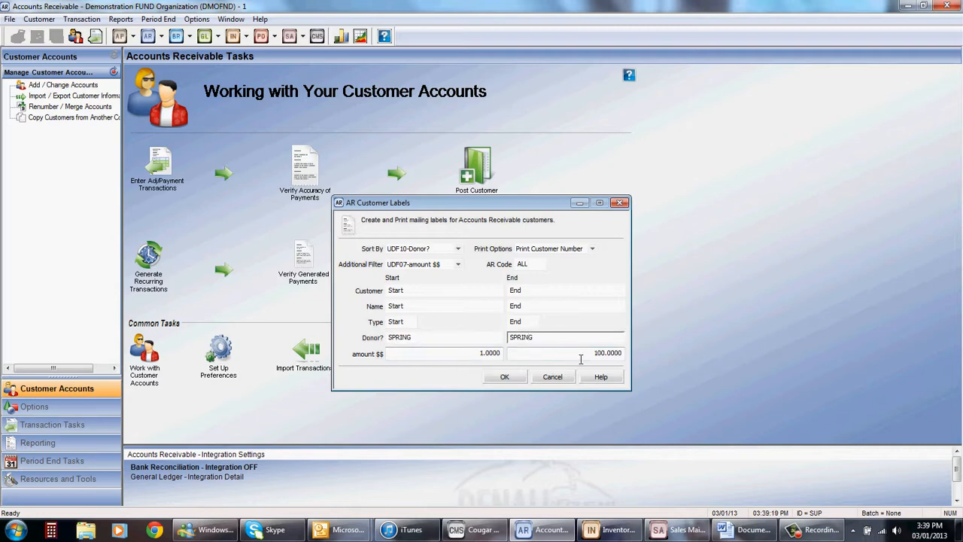
{"action": "left_click", "coordinate": [505, 378]}
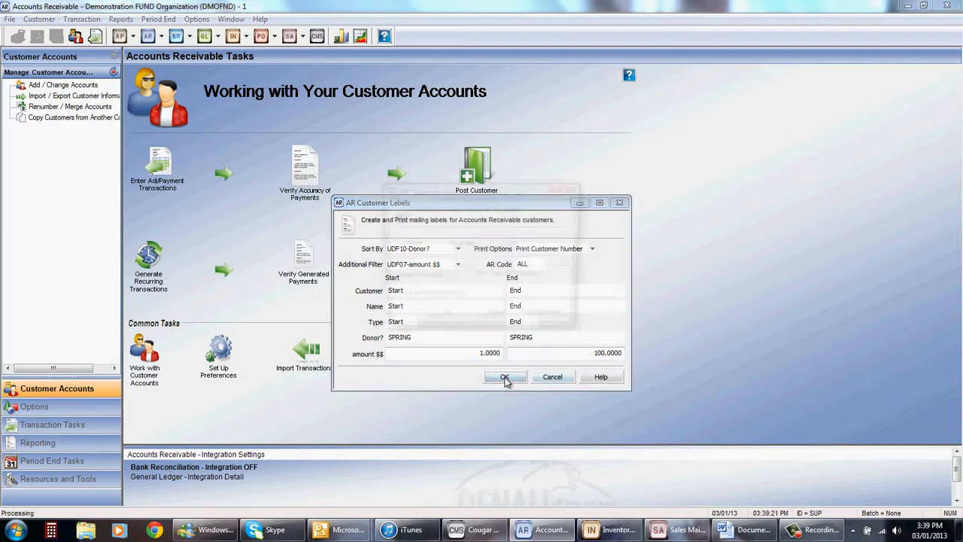
{"action": "left_click", "coordinate": [462, 321]}
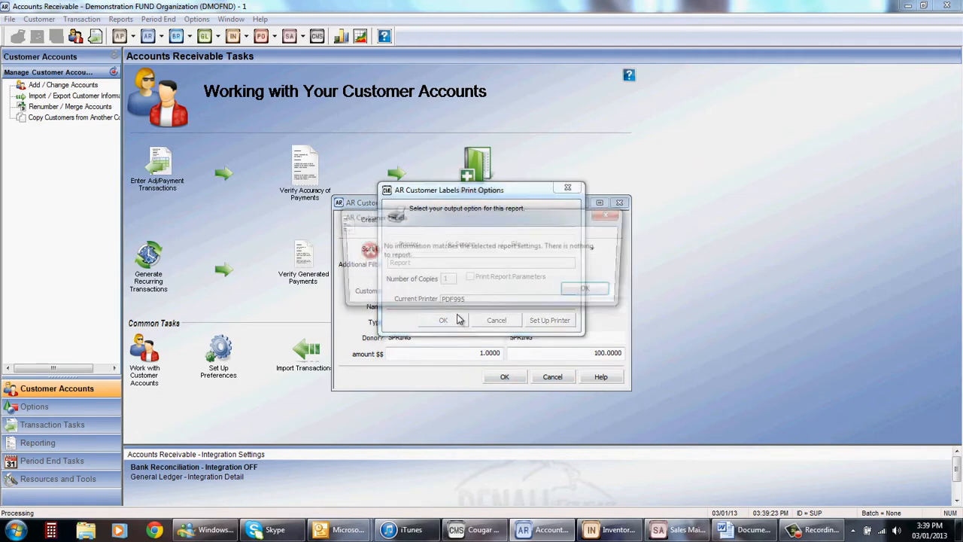
{"action": "left_click", "coordinate": [592, 291]}
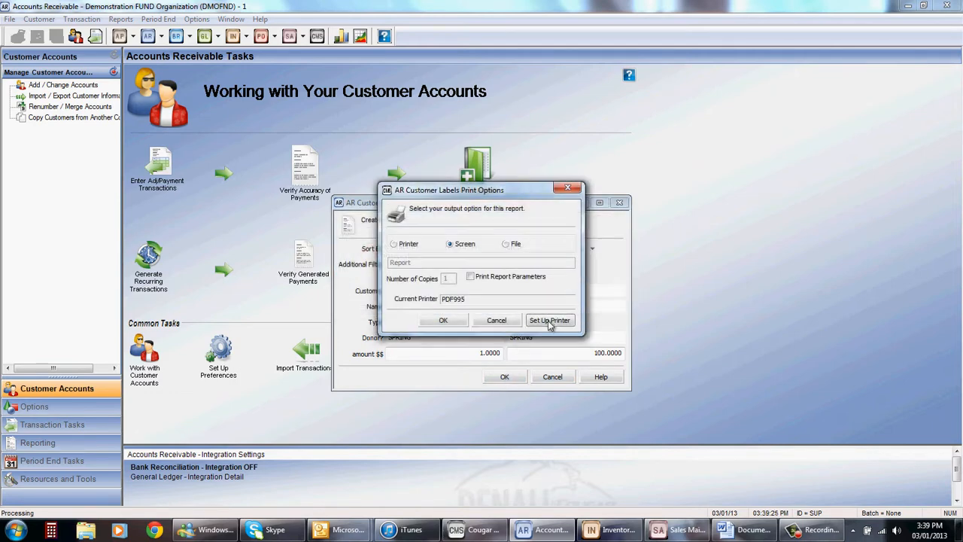
{"action": "left_click", "coordinate": [505, 376]}
Step: Clear the start and end values of the Donor? range so that it covers all donors
{"action": "left_click", "coordinate": [579, 356]}
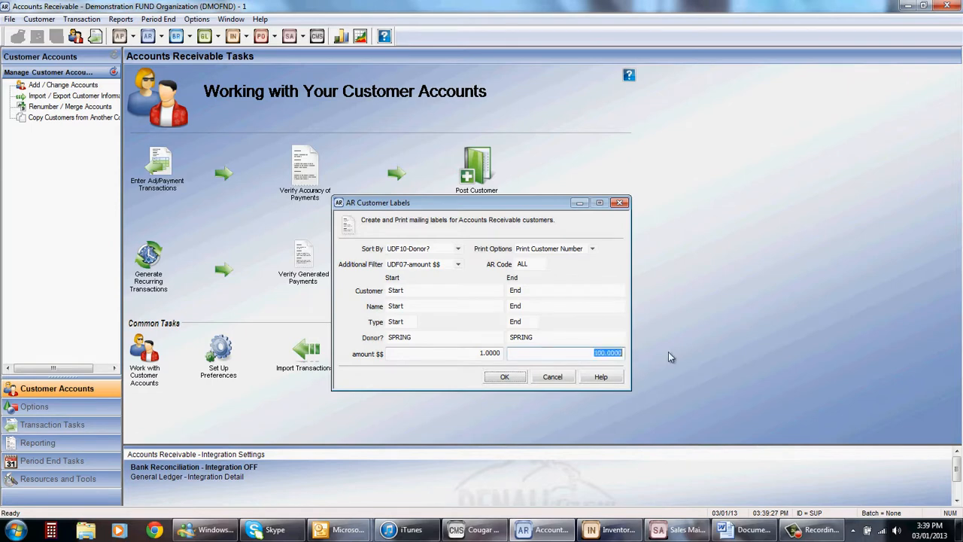
{"action": "left_click", "coordinate": [422, 337]}
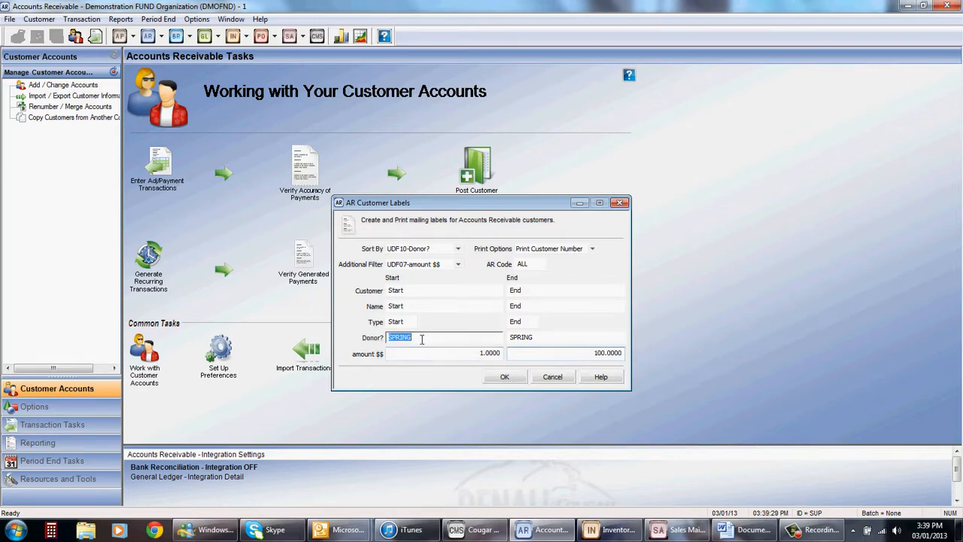
{"action": "key", "text": "Delete"}
{"action": "left_click", "coordinate": [555, 337]}
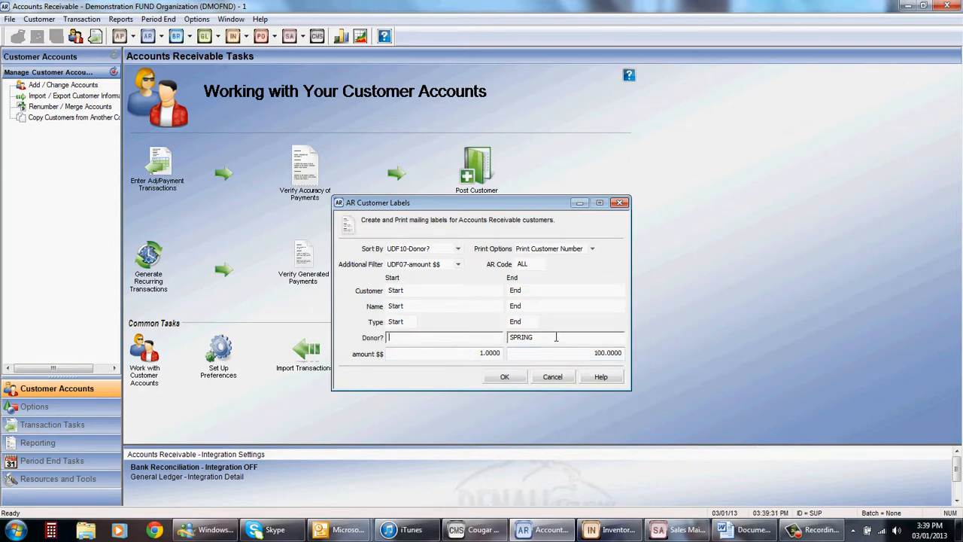
{"action": "key", "text": "Delete"}
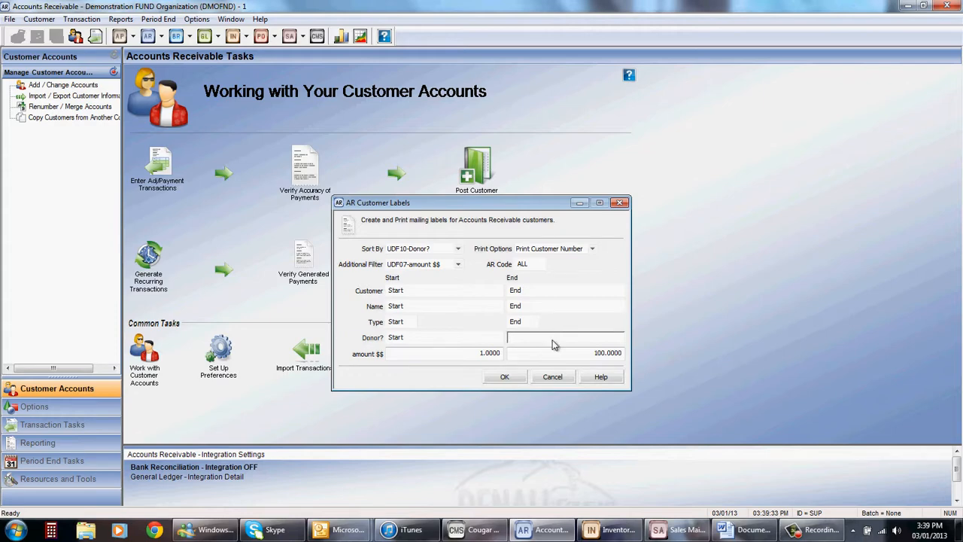
Step: Set the end of the amount $$ range to 10,000 and preview the customer labels on screen
{"action": "left_click", "coordinate": [593, 352]}
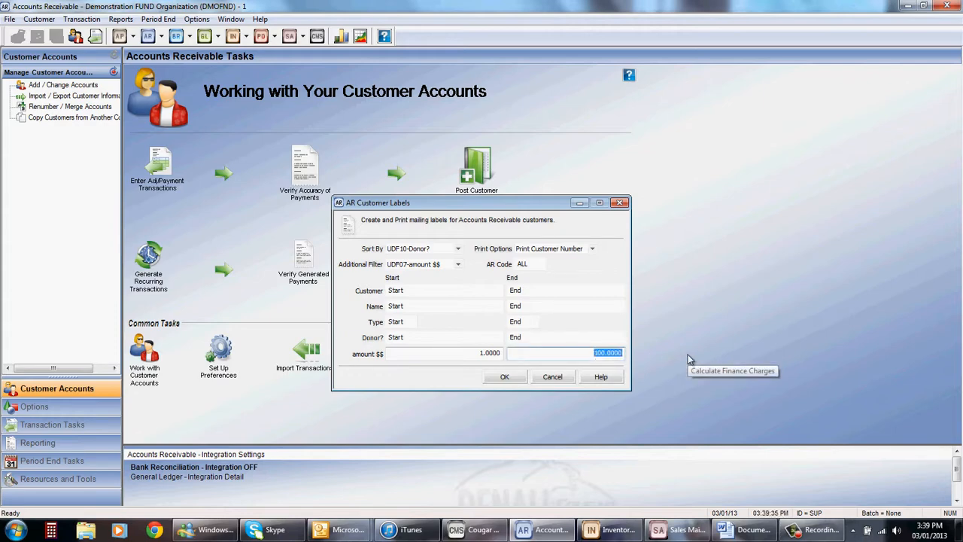
{"action": "type", "text": "10000"}
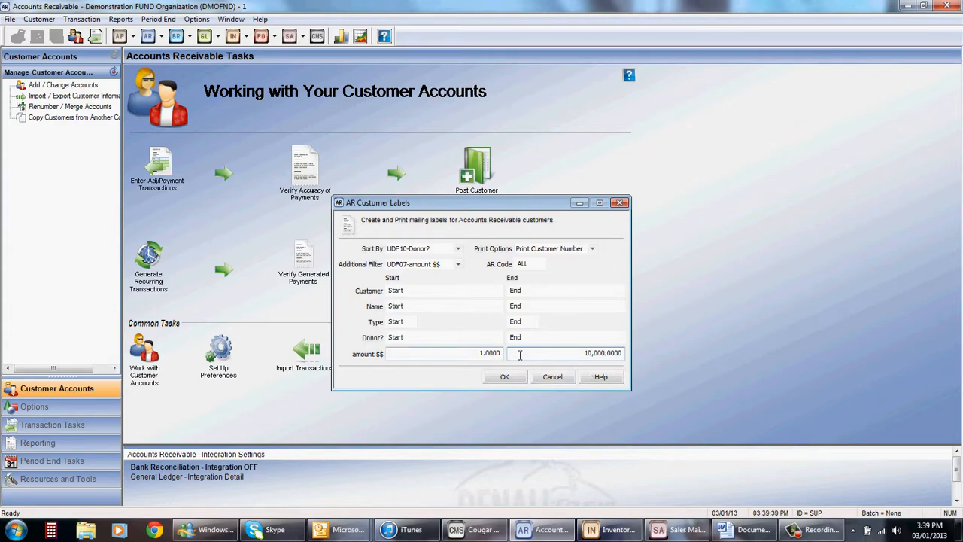
{"action": "left_click", "coordinate": [505, 379]}
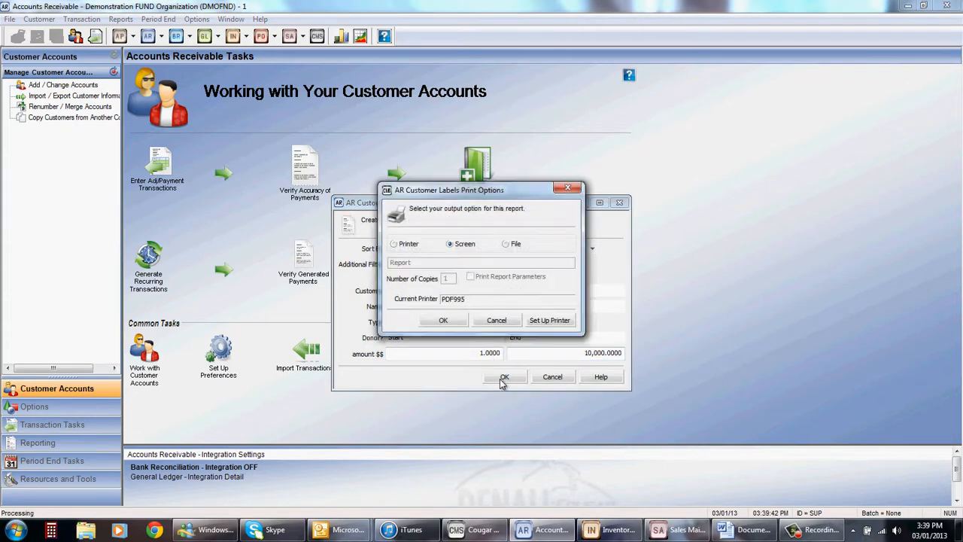
{"action": "left_click", "coordinate": [449, 324]}
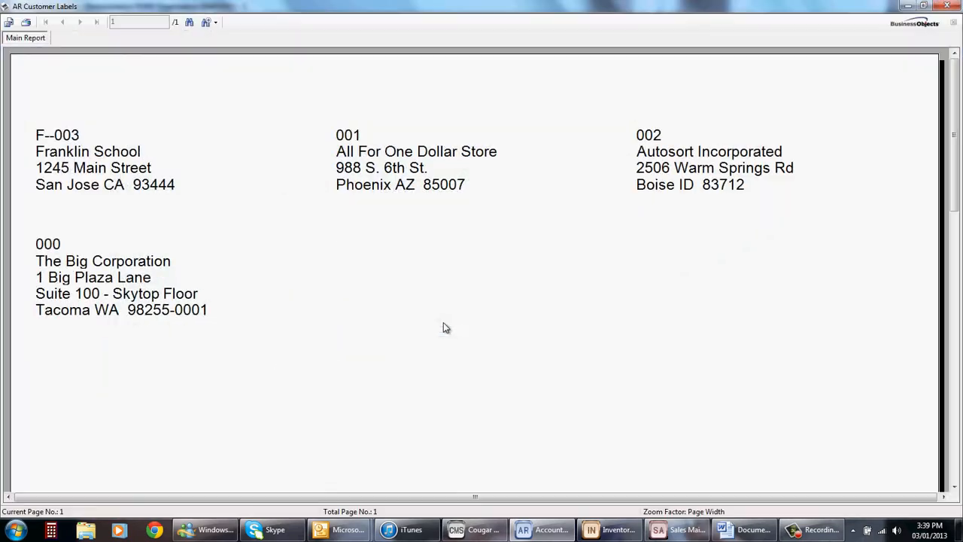